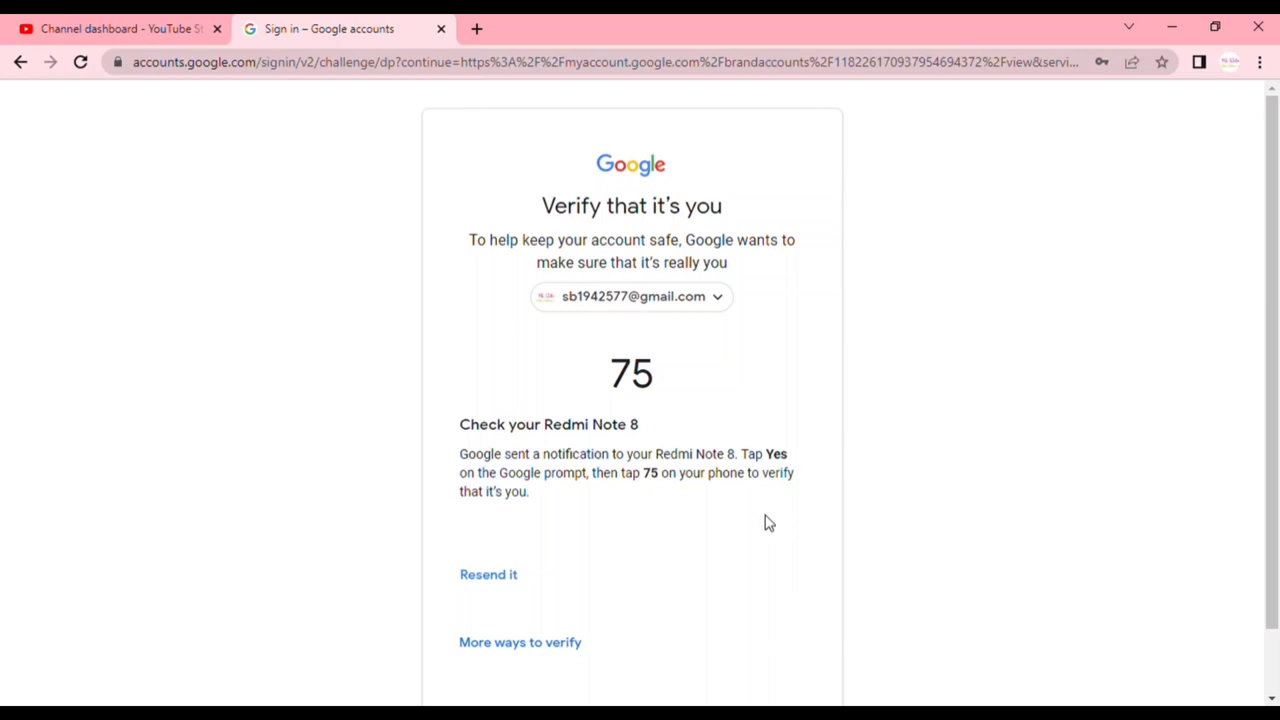
Verify the account owner's identity for managing permissions by resending the phone prompt and submitting the account password.
click(493, 575)
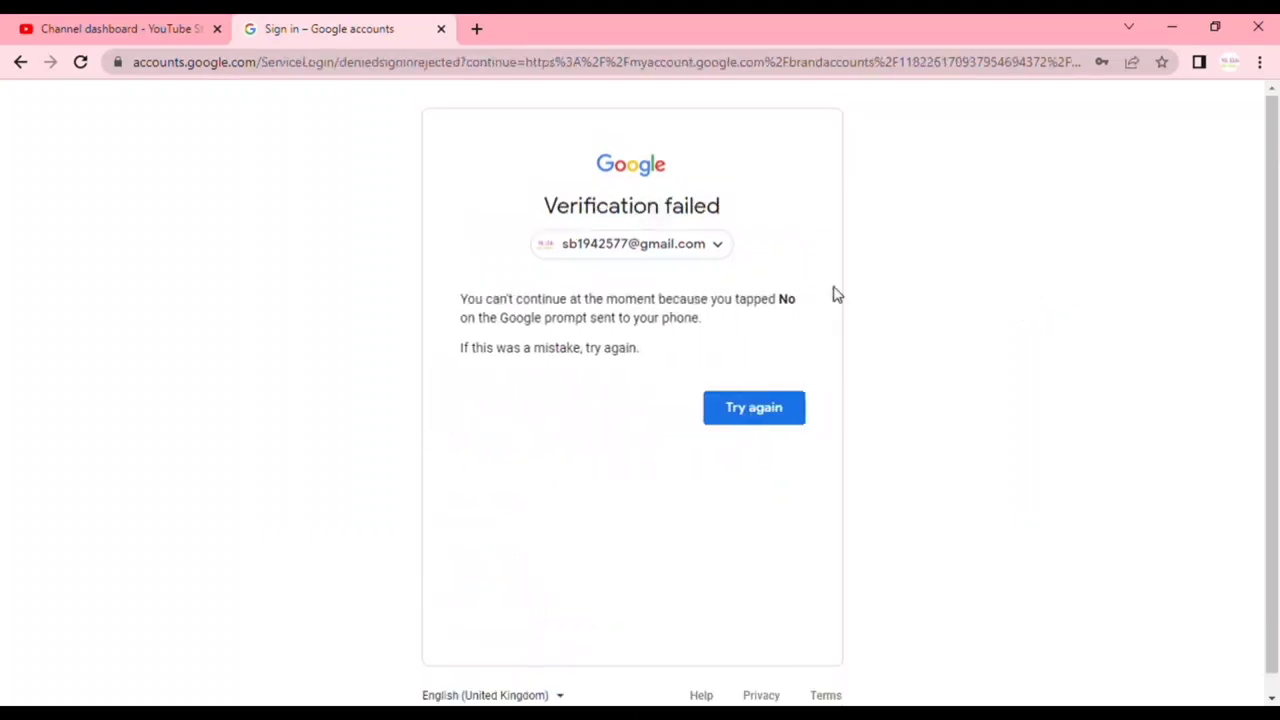
click(726, 460)
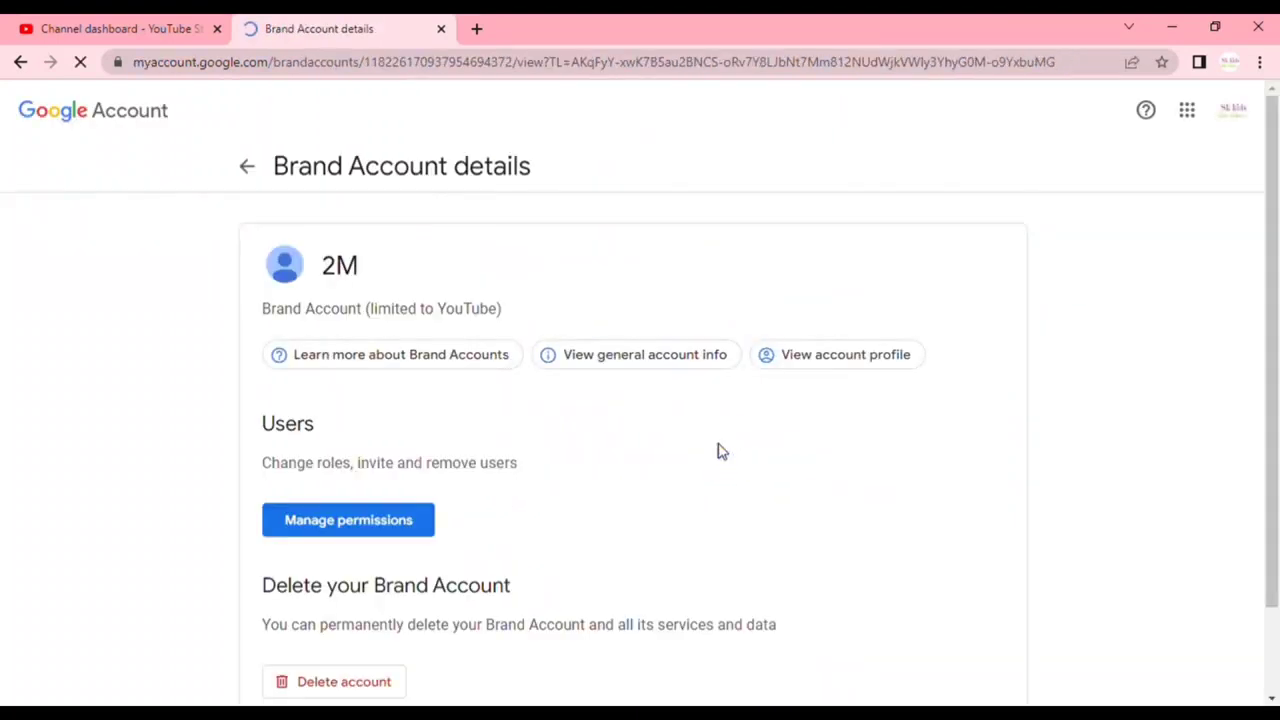
click(378, 522)
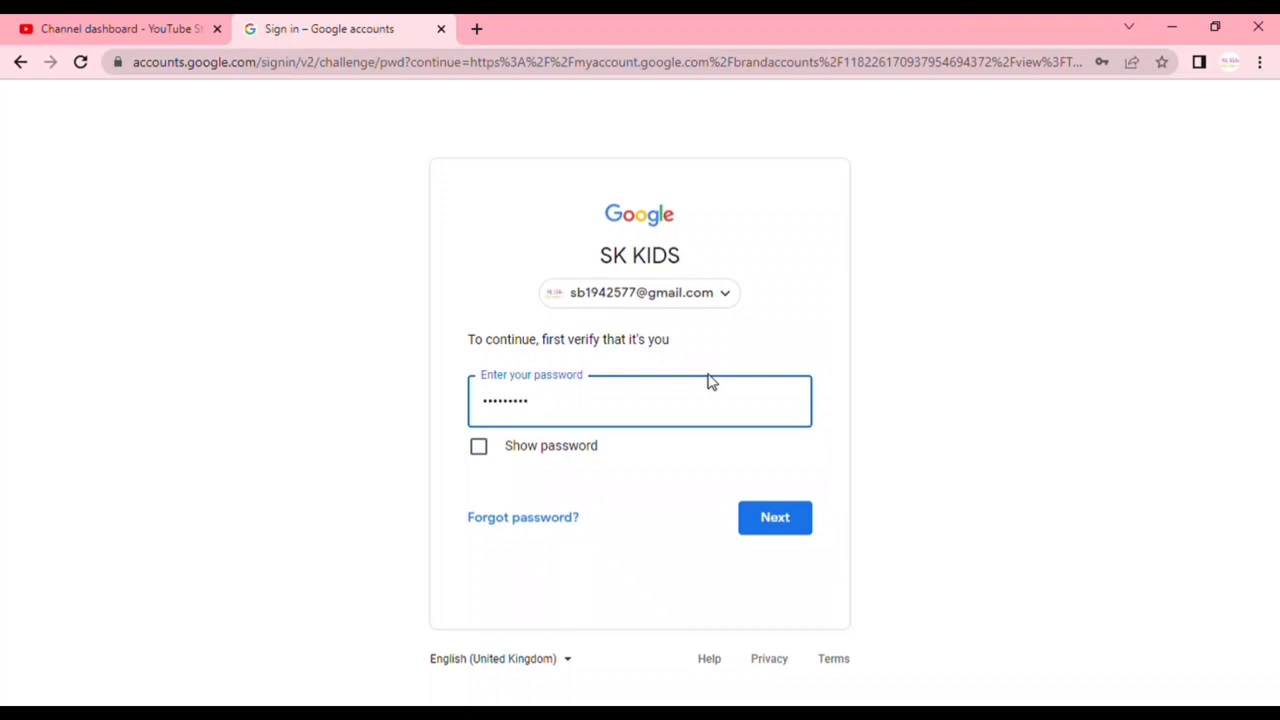
click(799, 517)
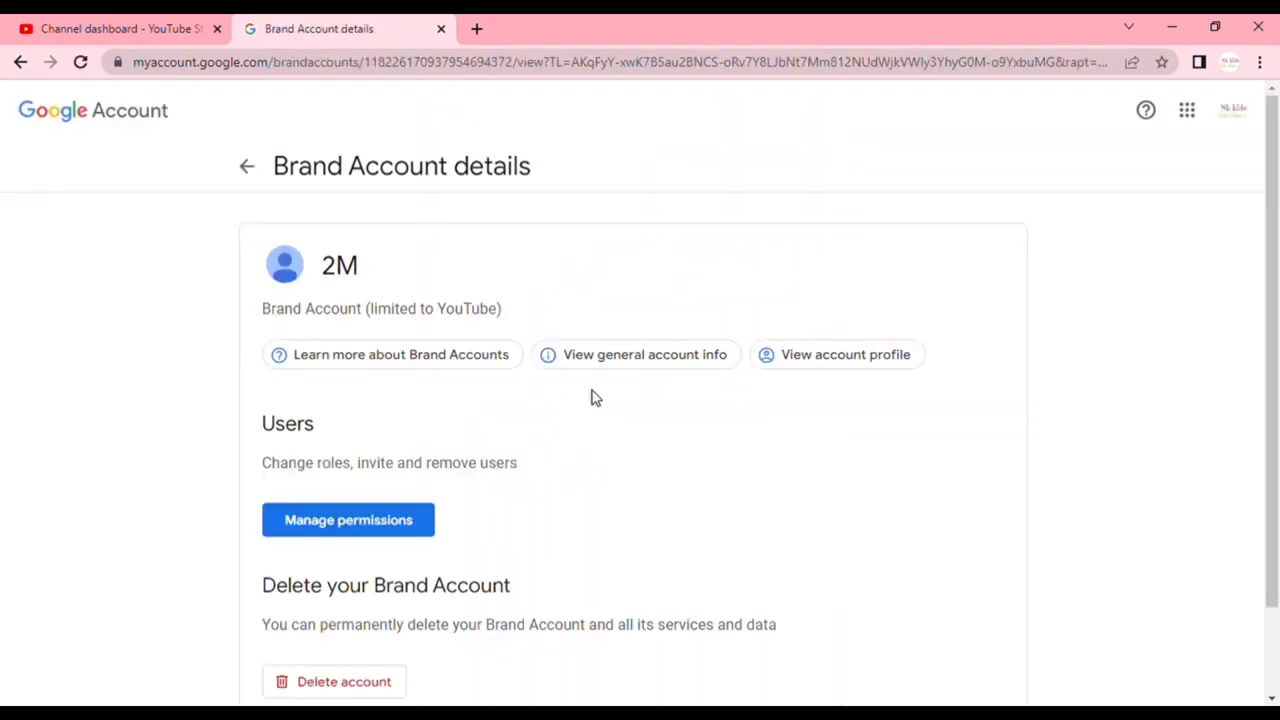
Open the 2M Brand Account's permissions and enter the invitee's e-mail address for a new user.
scroll(590, 398, down, 2)
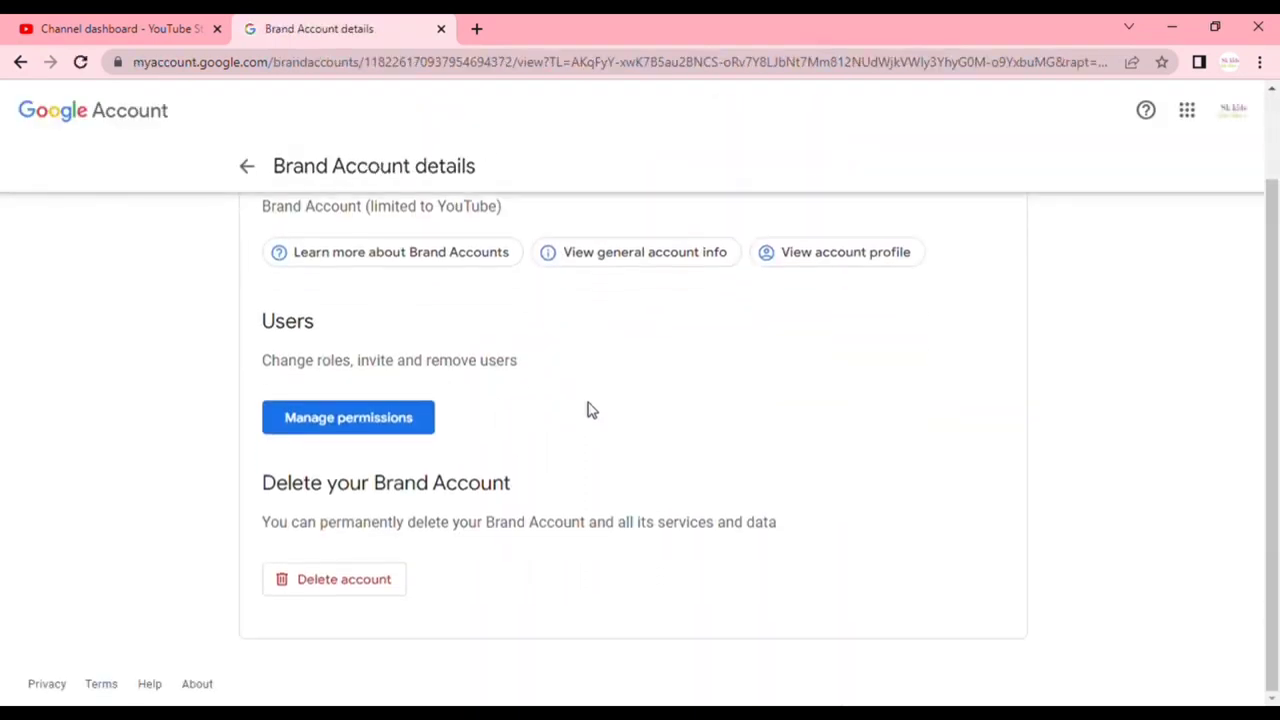
click(389, 415)
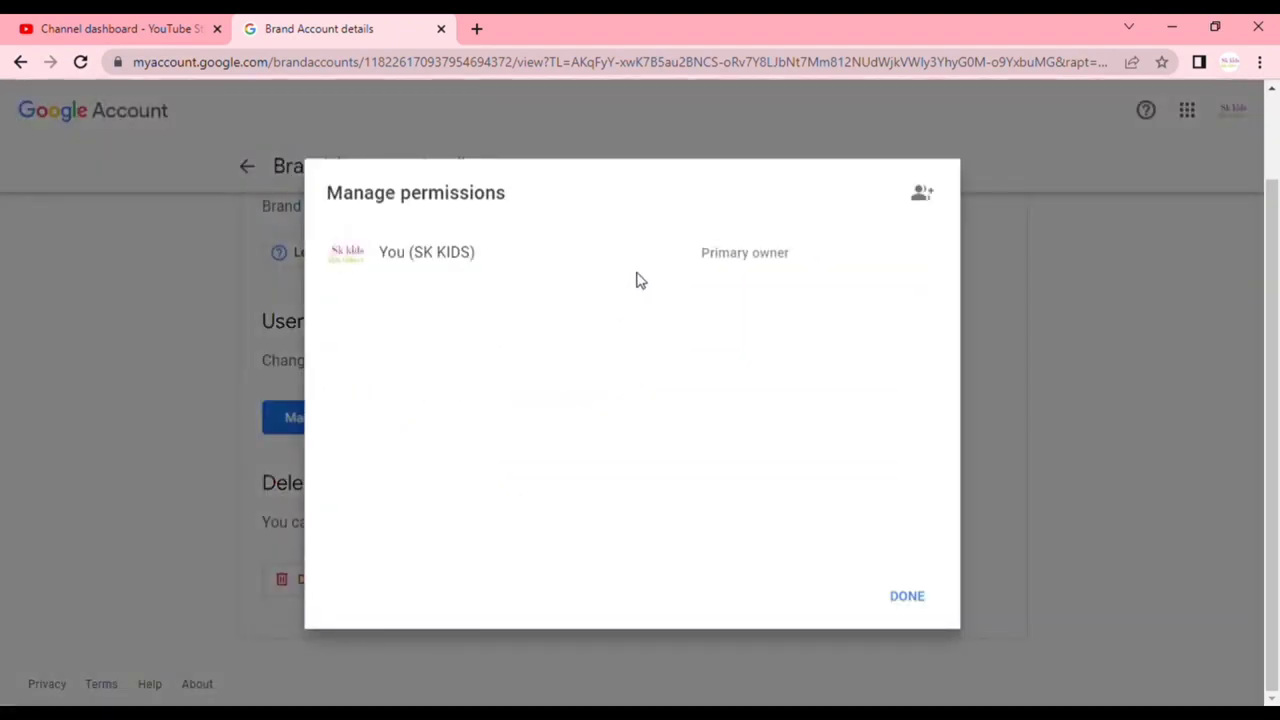
click(922, 192)
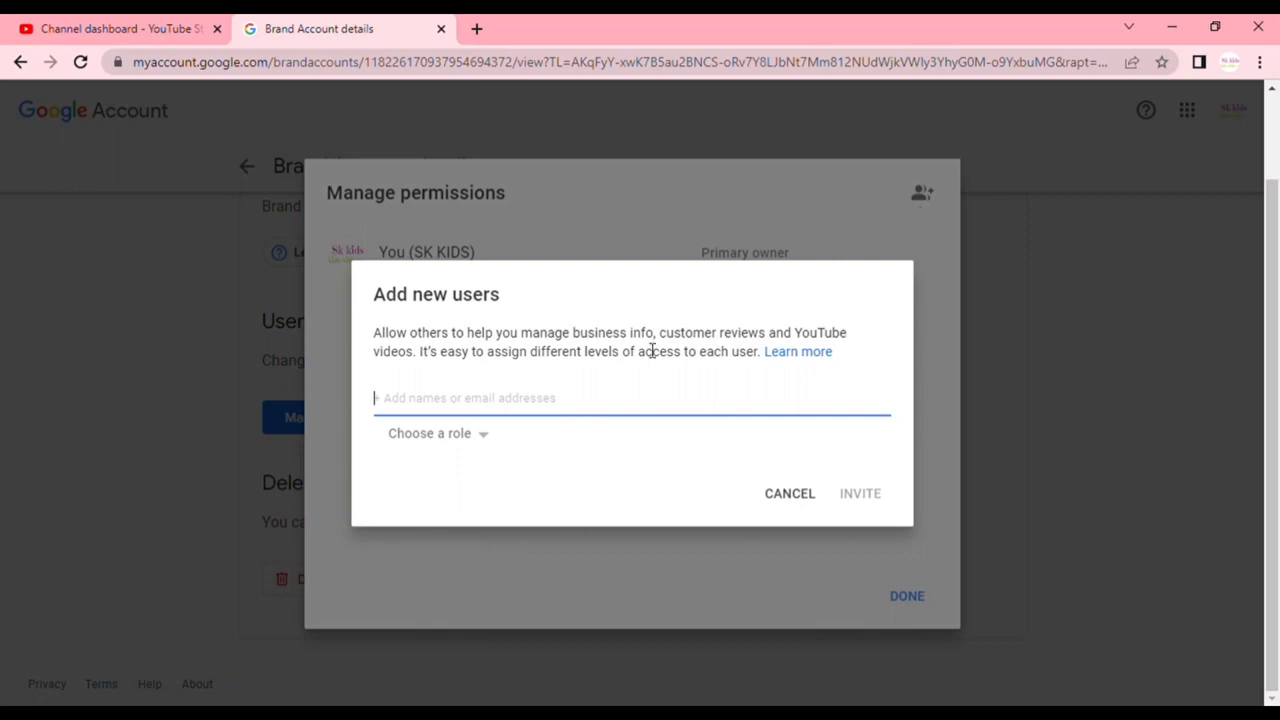
key(ctrl+v)
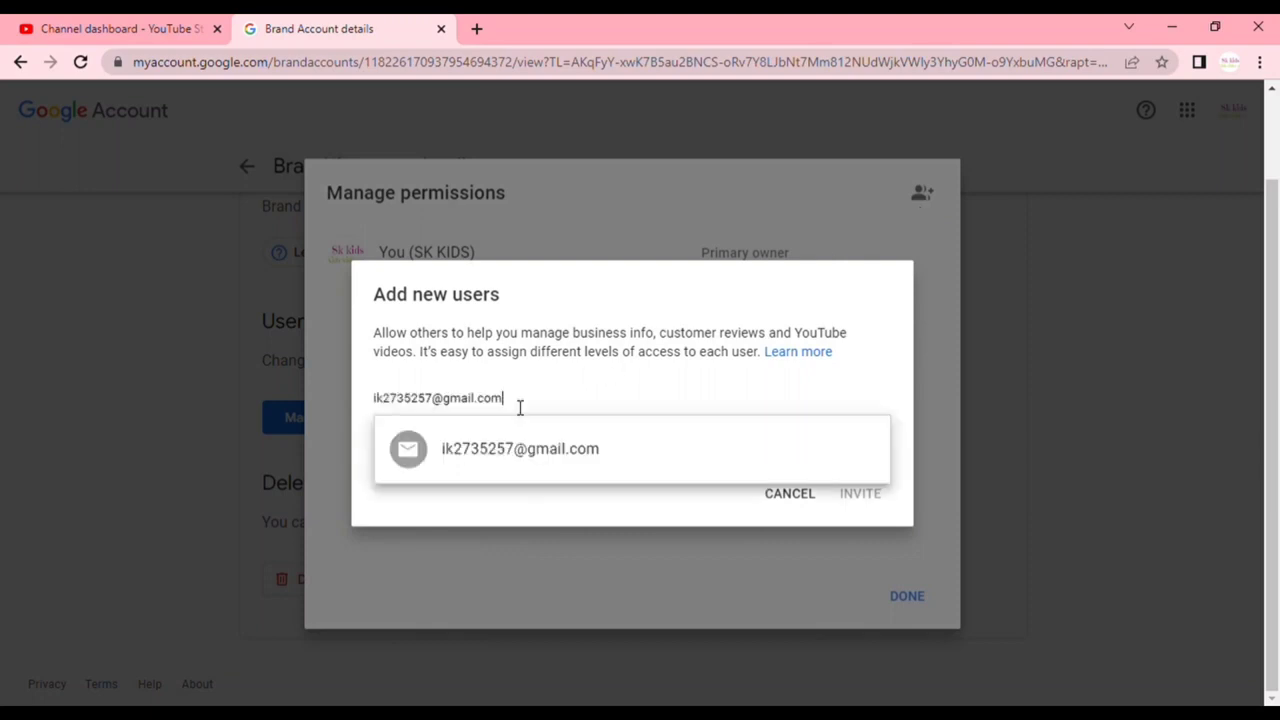
click(514, 449)
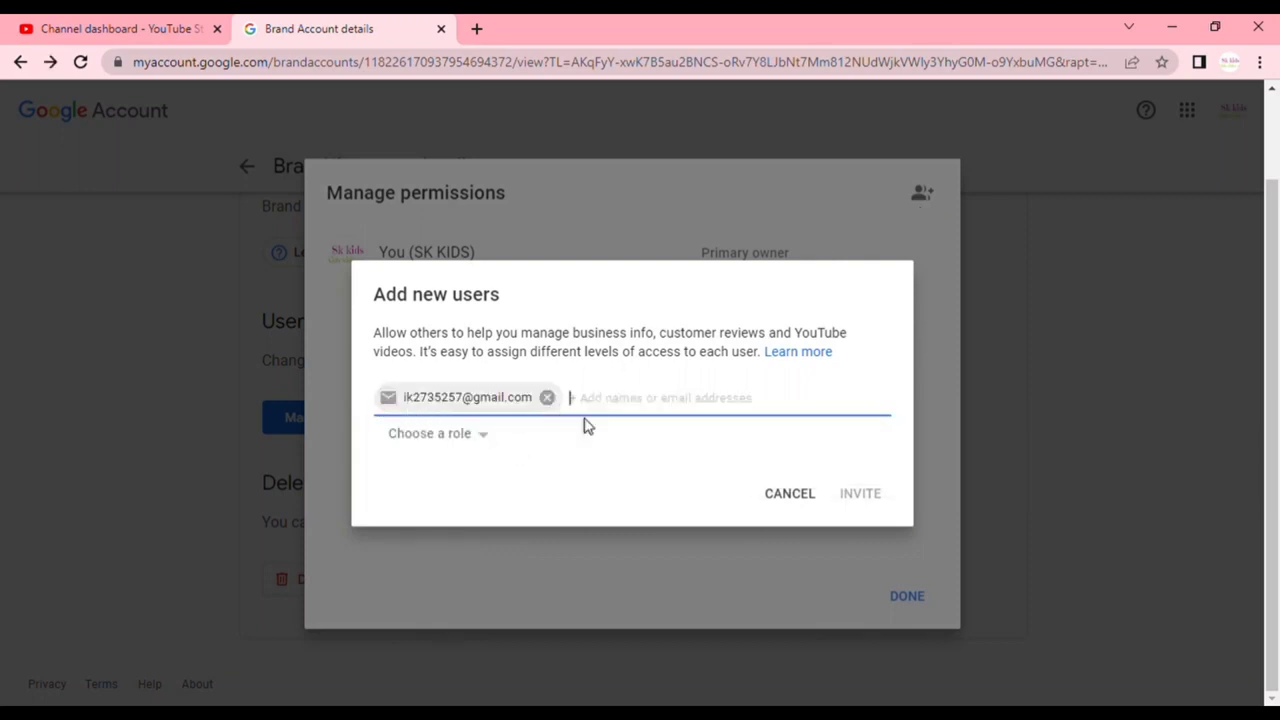
Give the invitee the Owner role, send the invitation and close the 2M Brand Account's permissions.
click(640, 462)
click(438, 437)
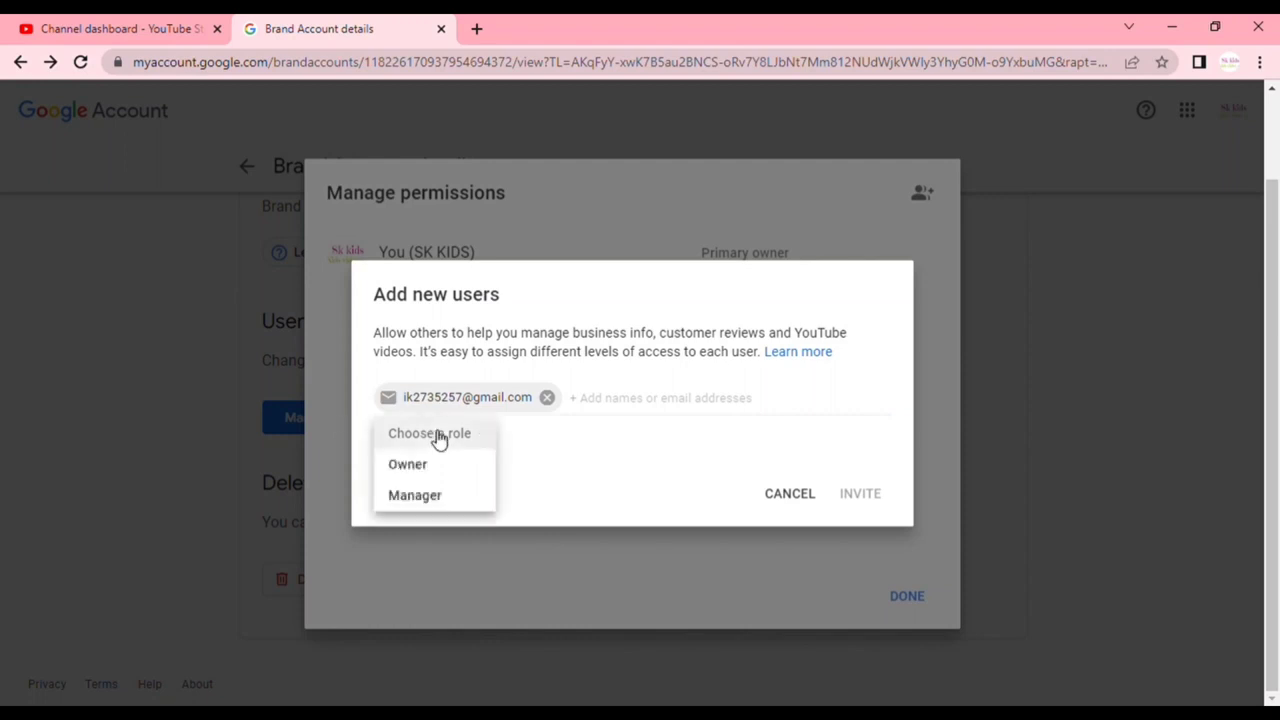
click(422, 460)
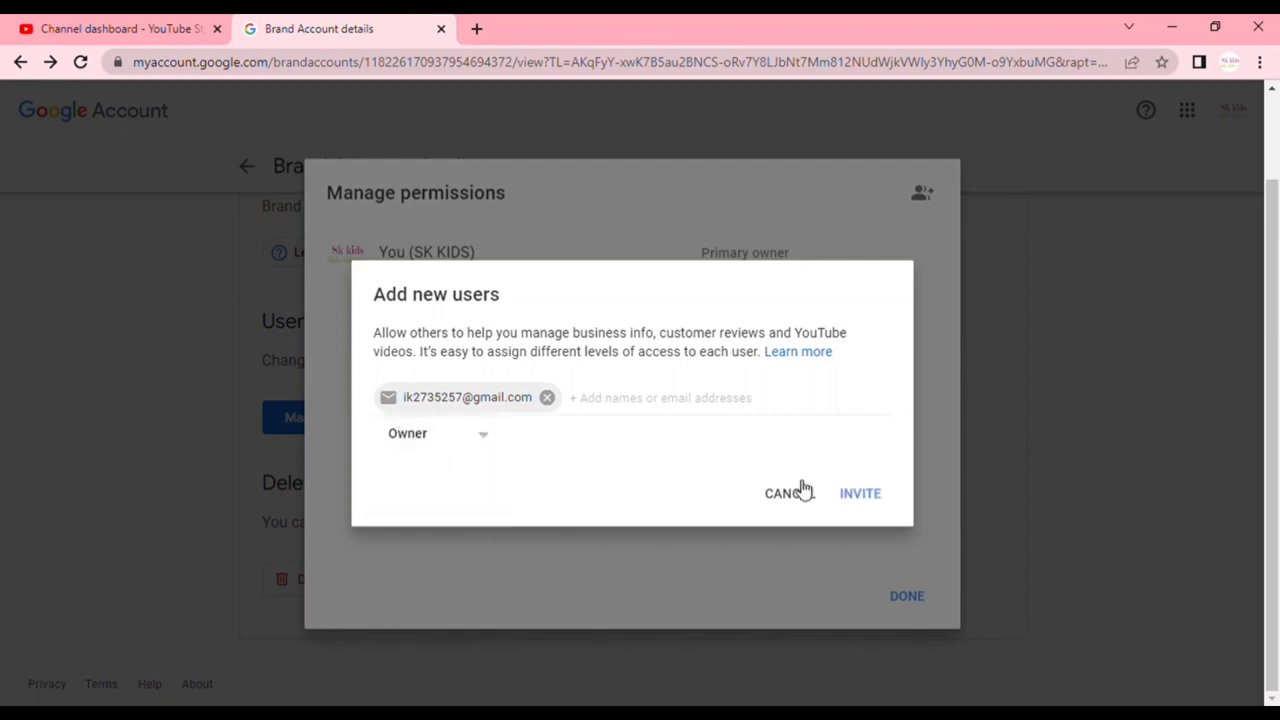
click(853, 494)
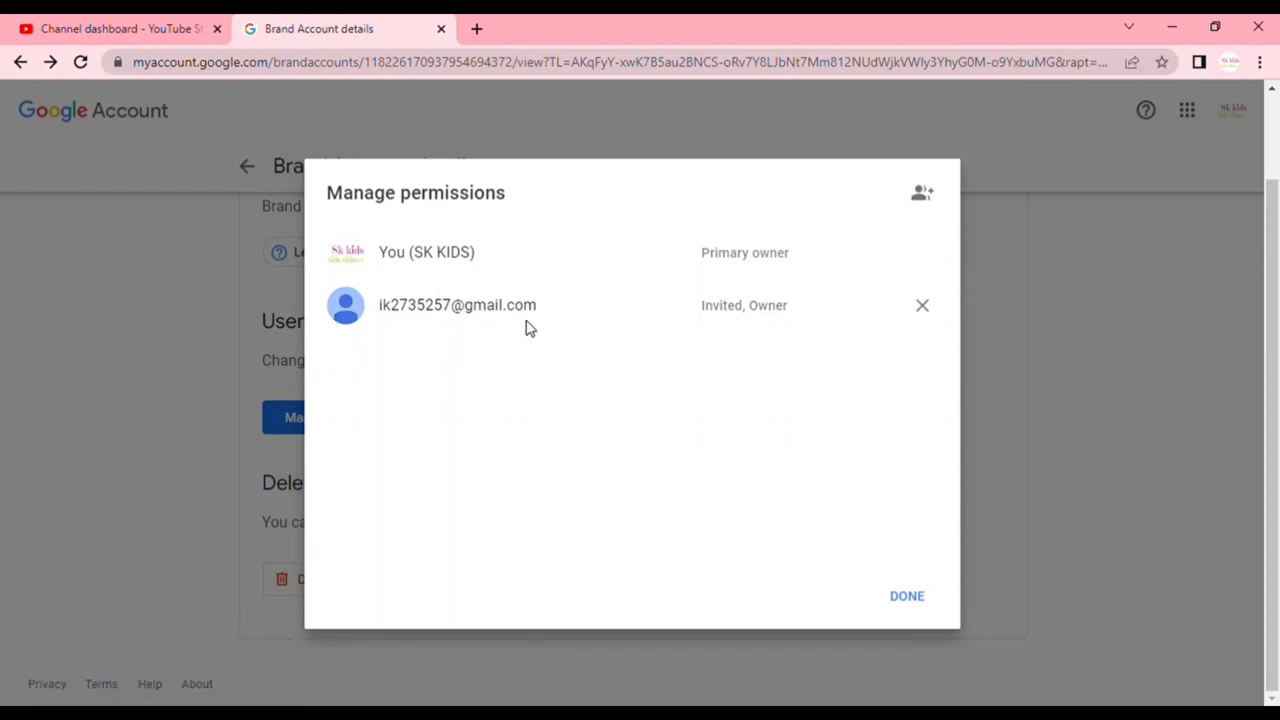
click(907, 600)
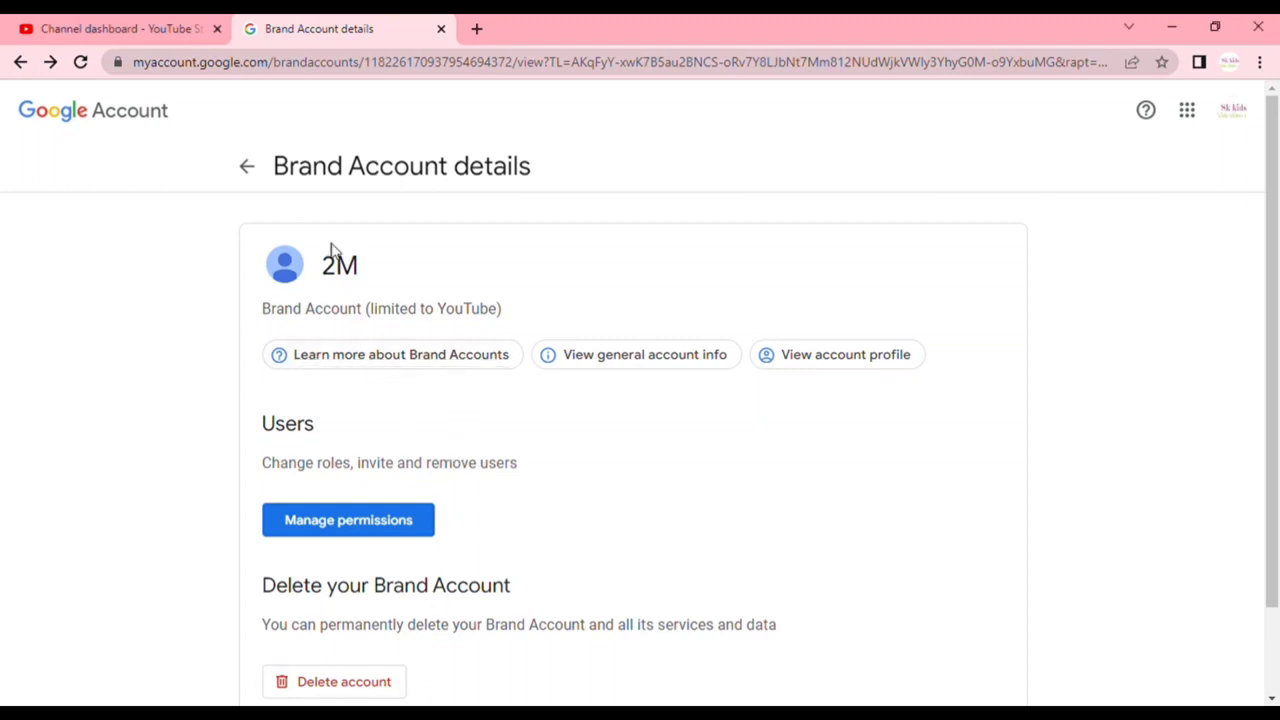
Try to transfer the 2M Brand Account's primary ownership to the newly added owner.
click(410, 530)
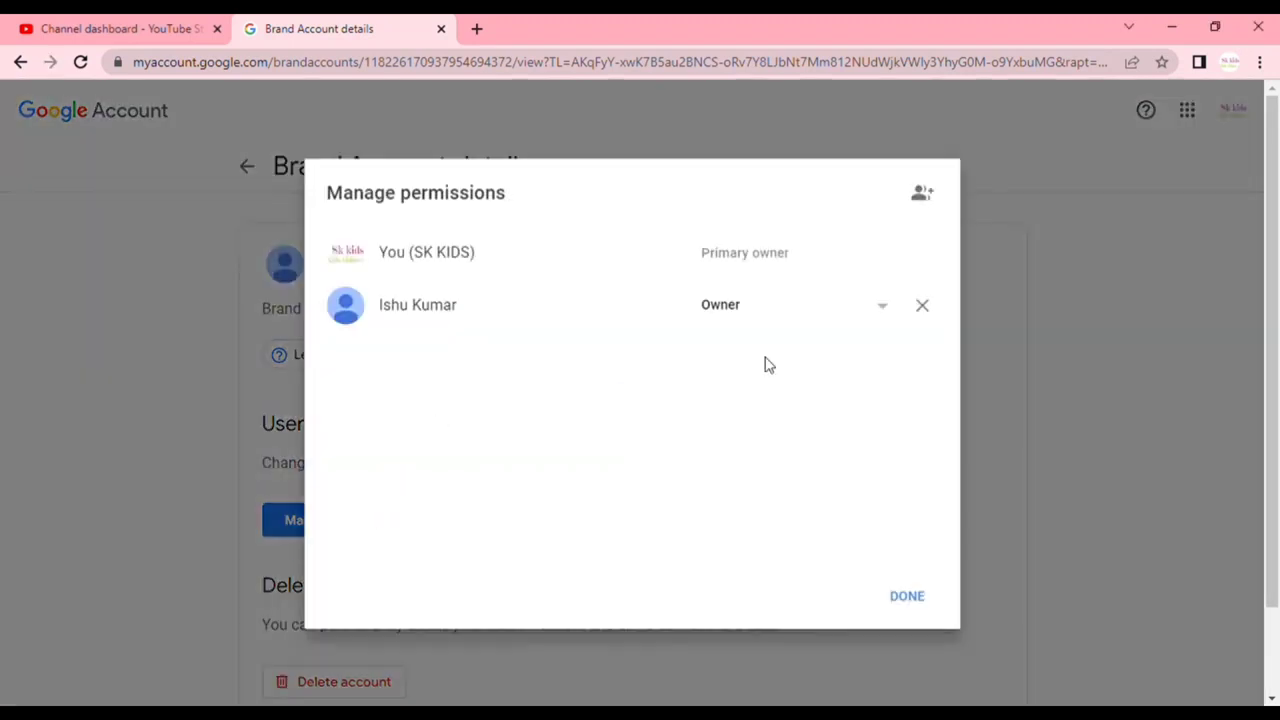
click(757, 316)
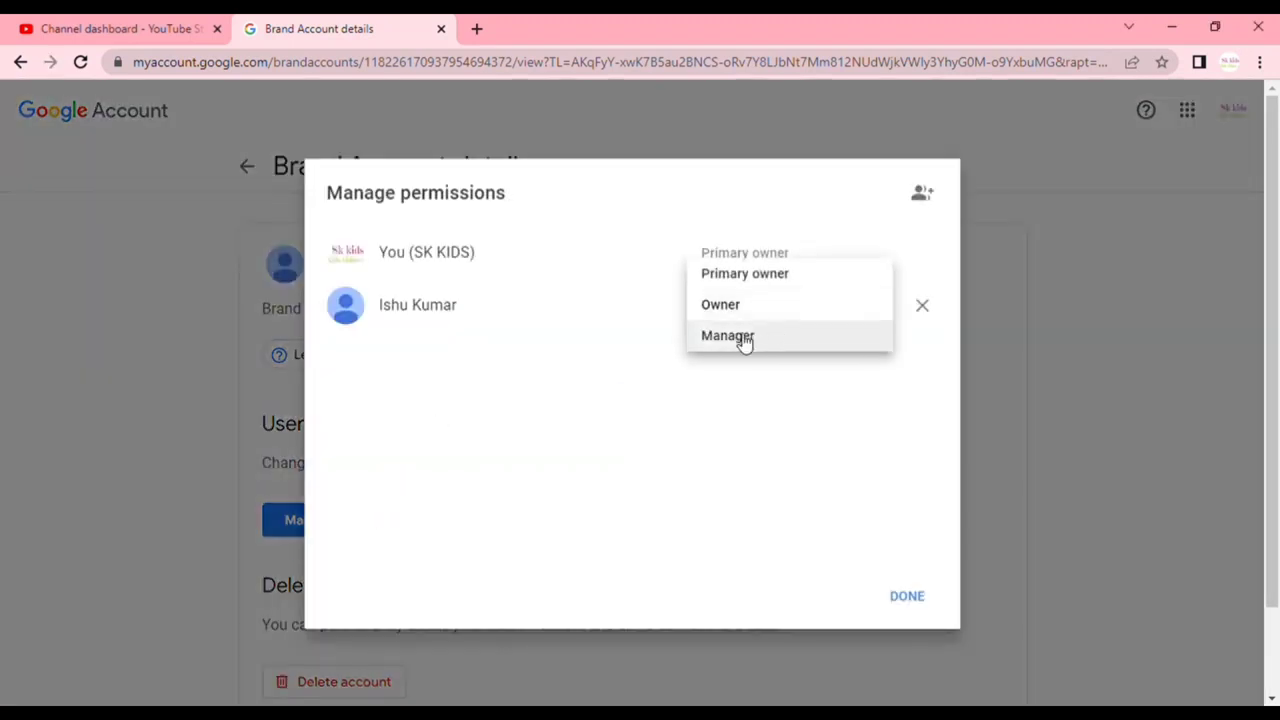
click(760, 277)
click(779, 500)
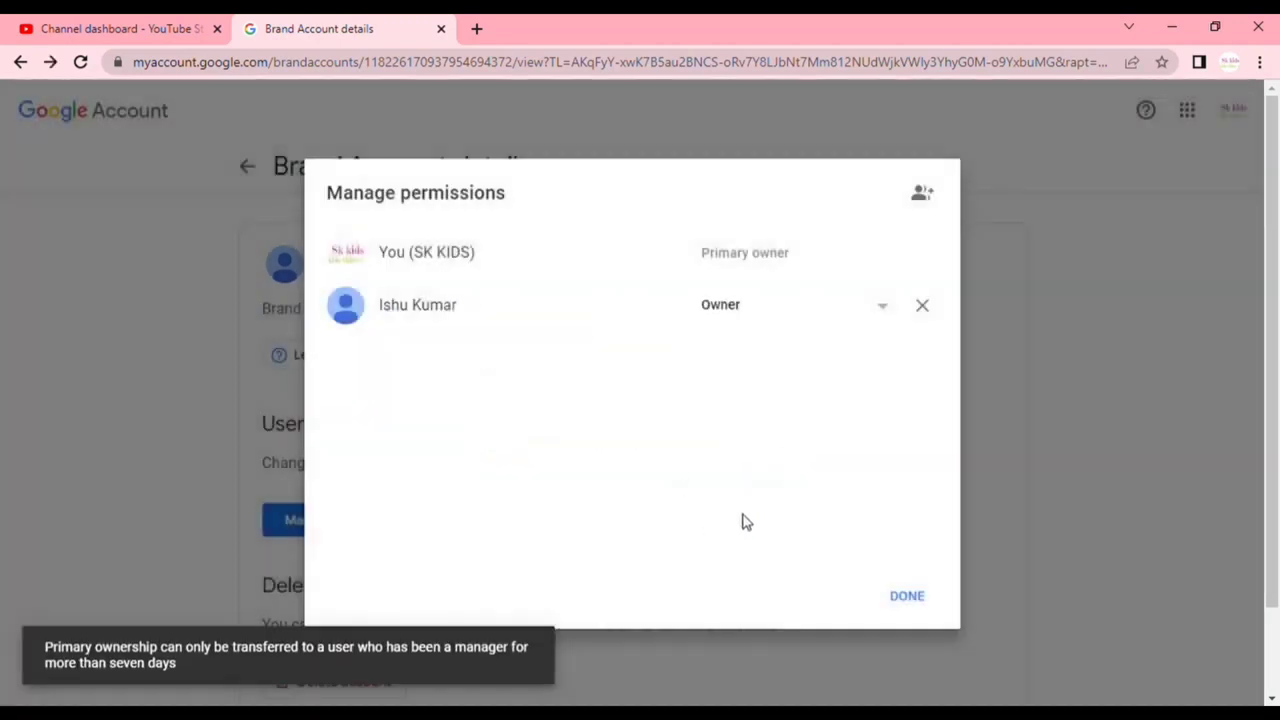
drag(44, 646, 390, 686)
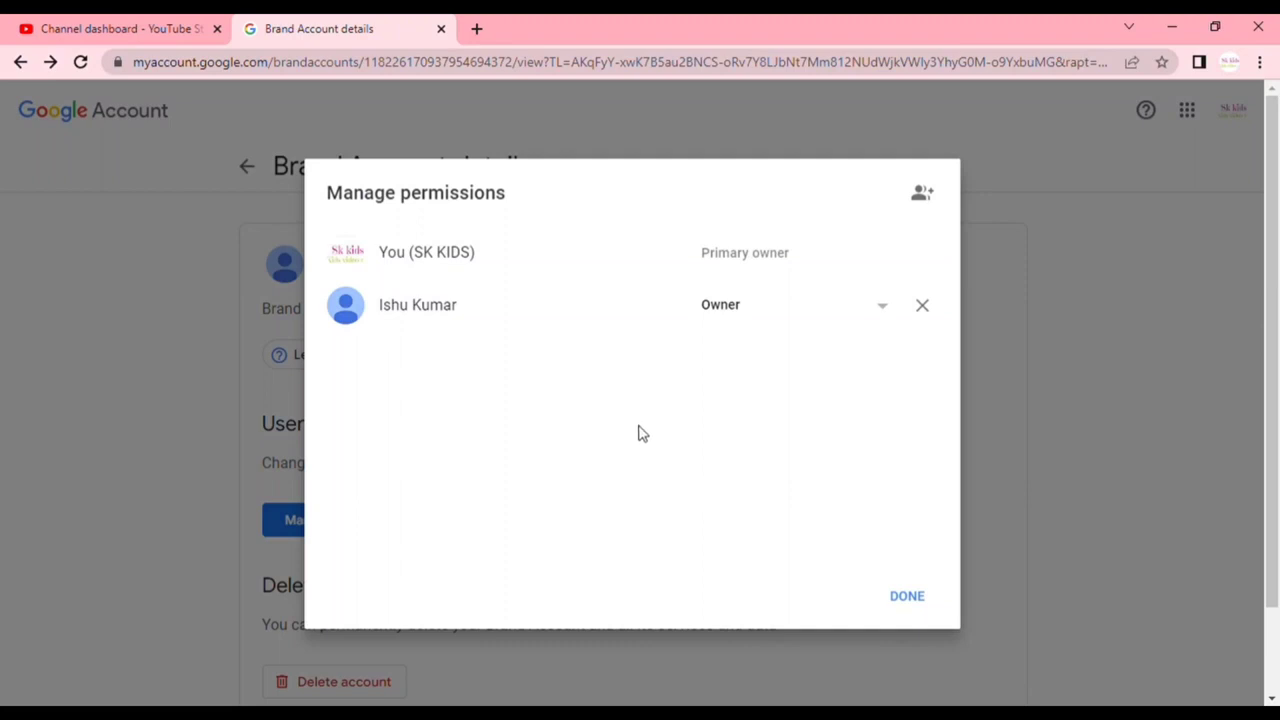
click(932, 194)
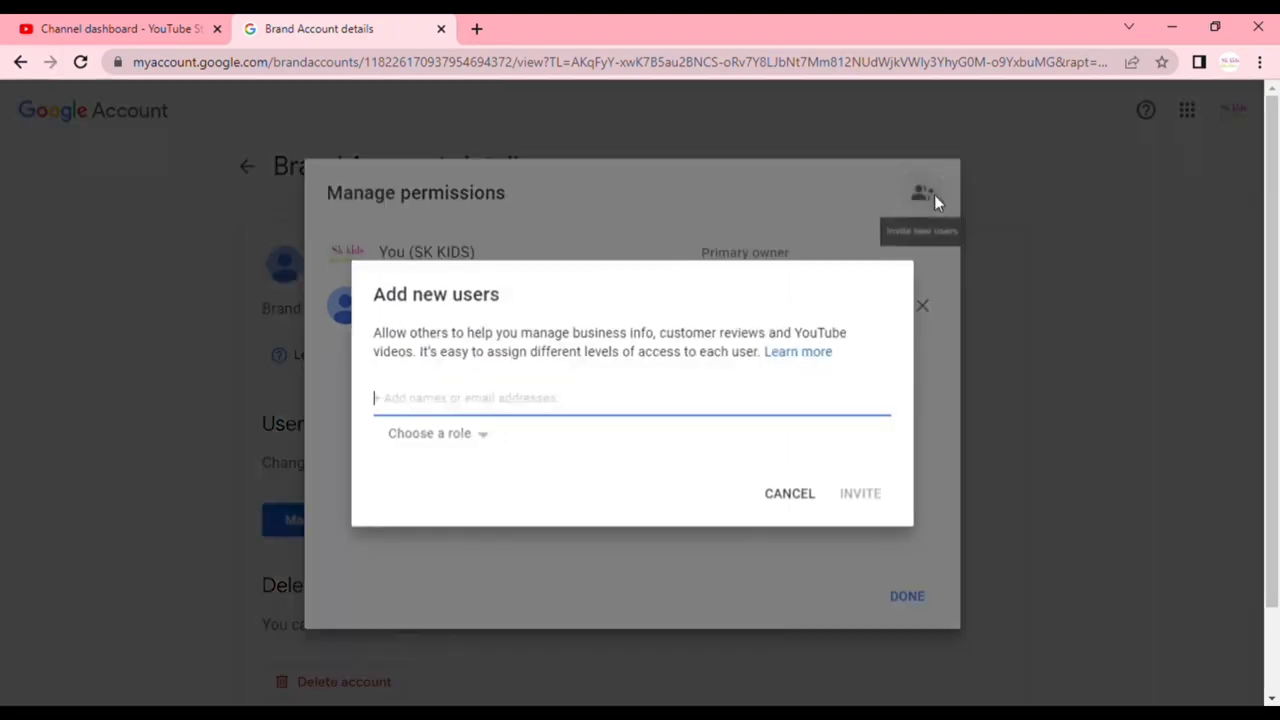
click(815, 507)
click(907, 596)
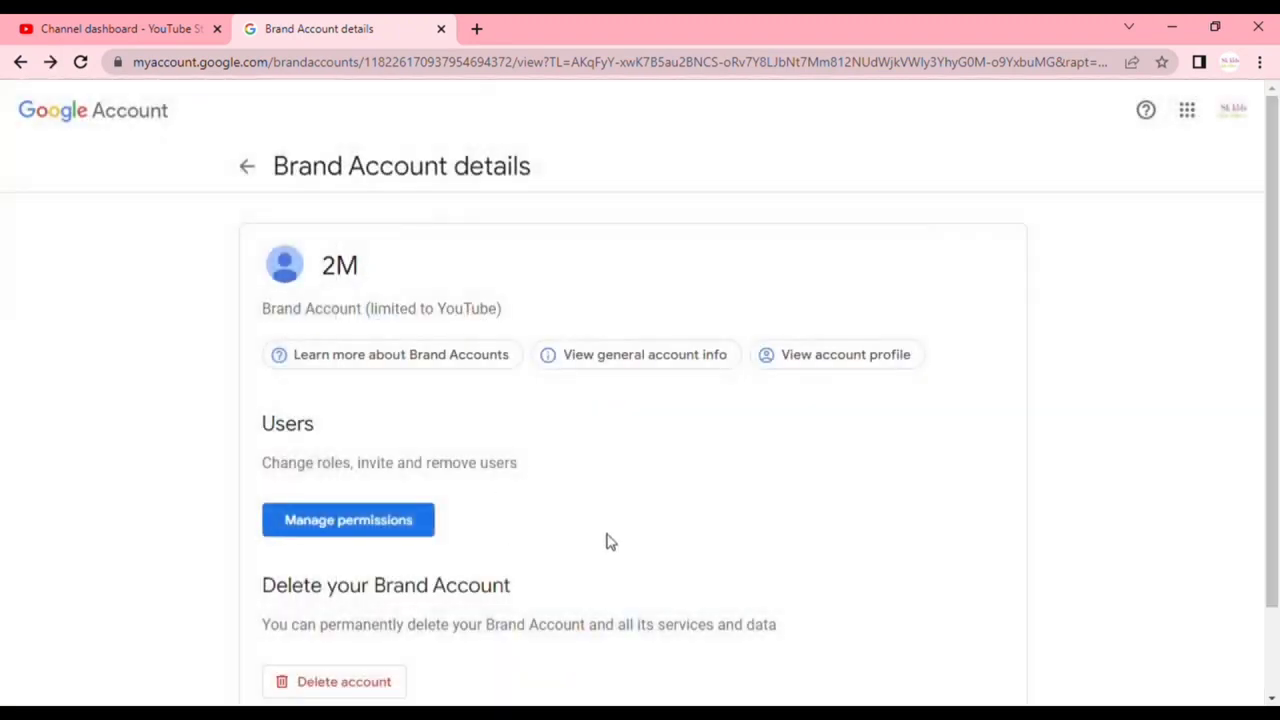
scroll(560, 500, down, 2)
scroll(452, 484, up, 2)
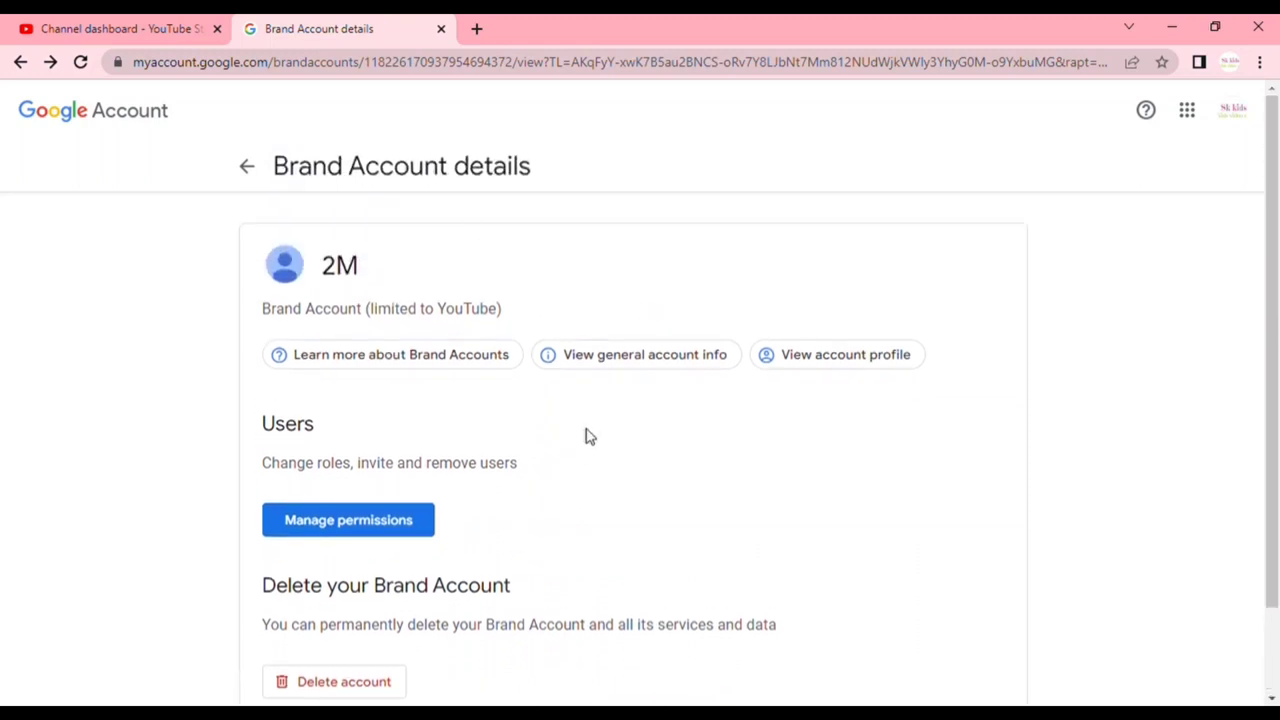
Open the permissions of the 10M Brand Account from the Brand Accounts list.
click(247, 166)
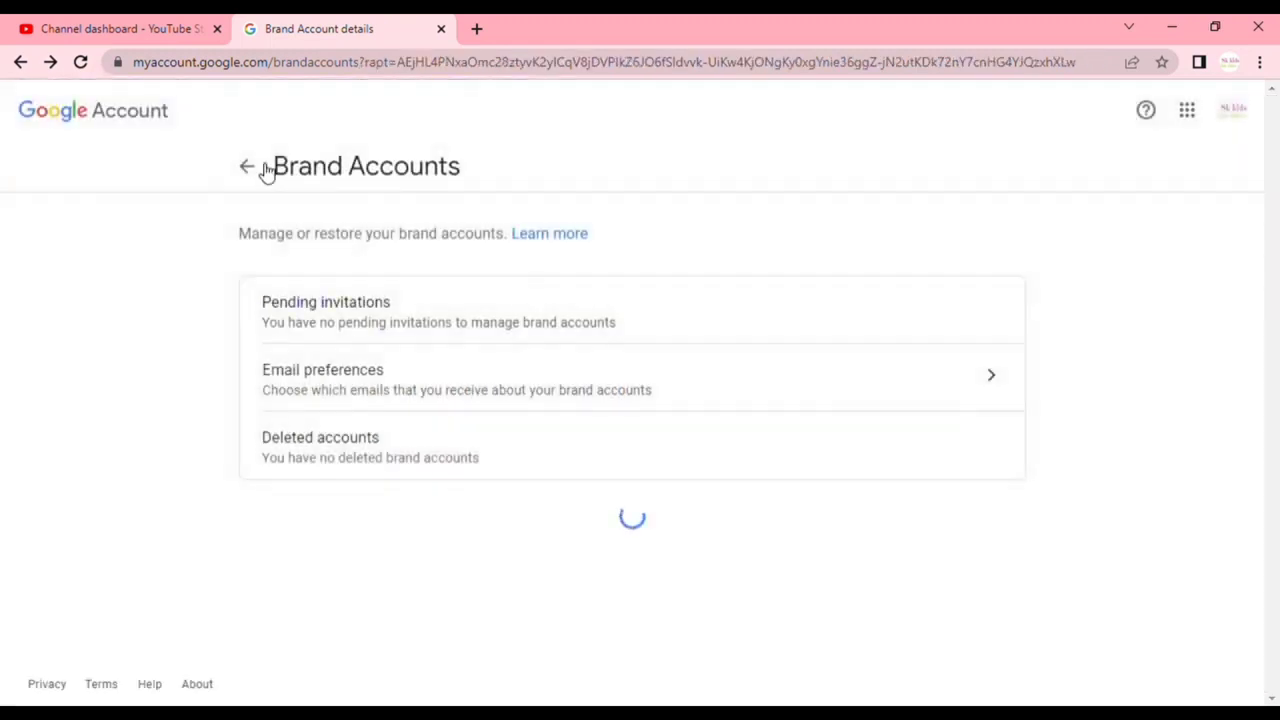
scroll(585, 394, down, 3)
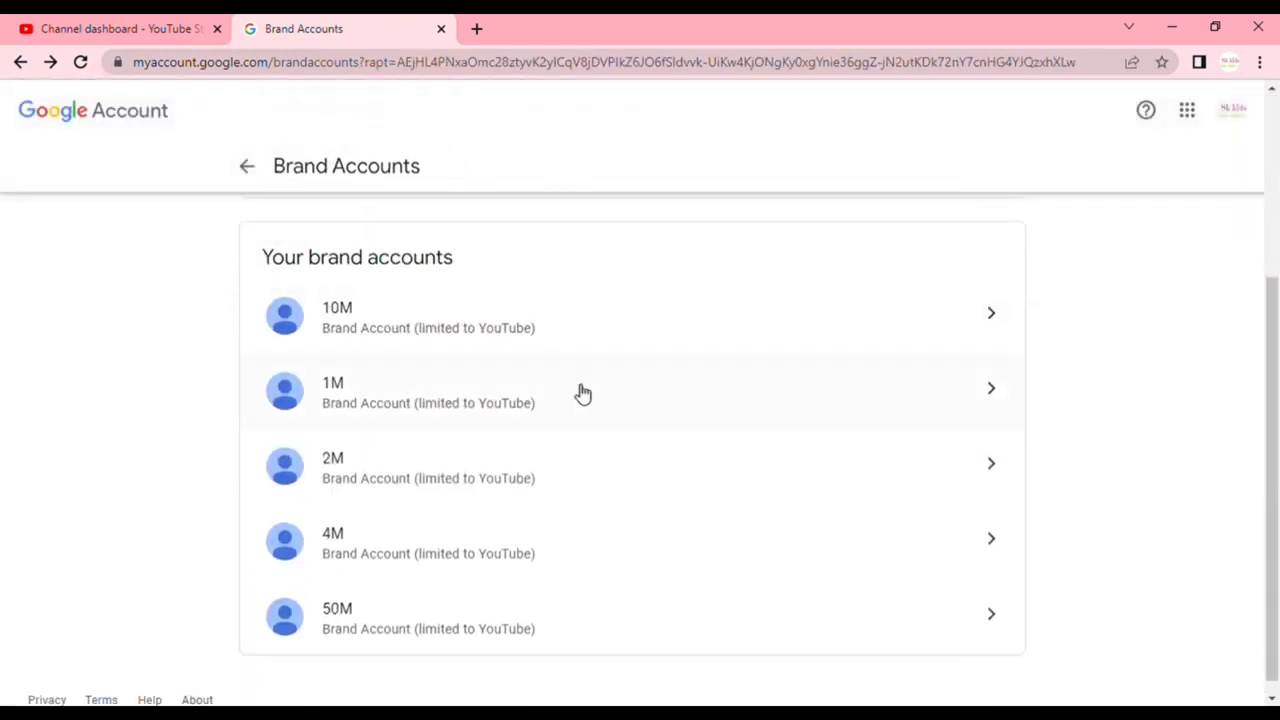
scroll(583, 394, down, 1)
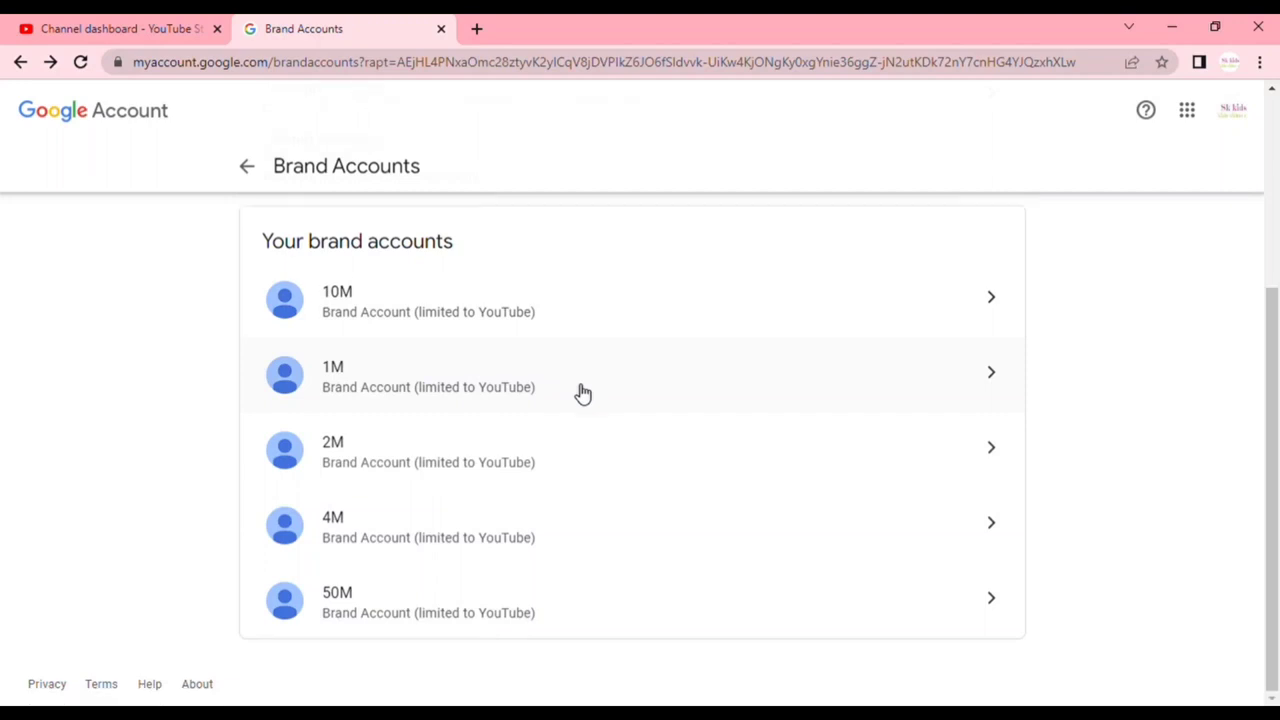
click(540, 334)
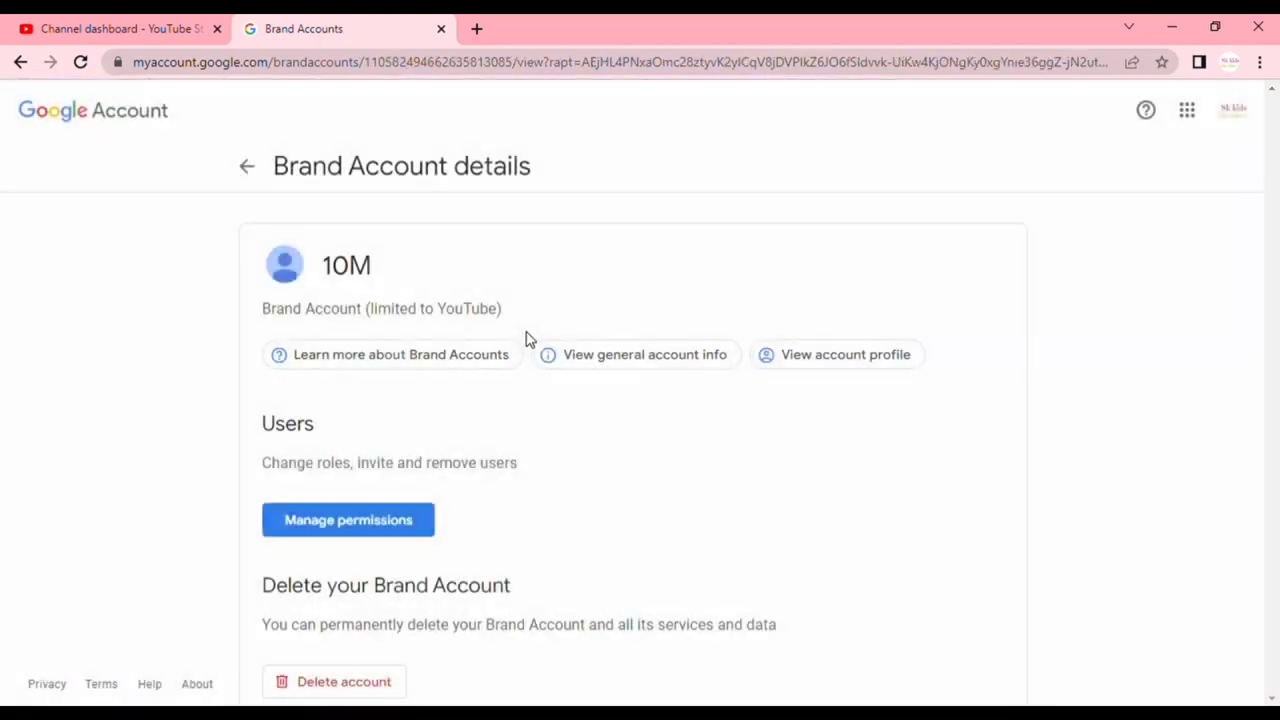
scroll(528, 343, down, 1)
click(328, 430)
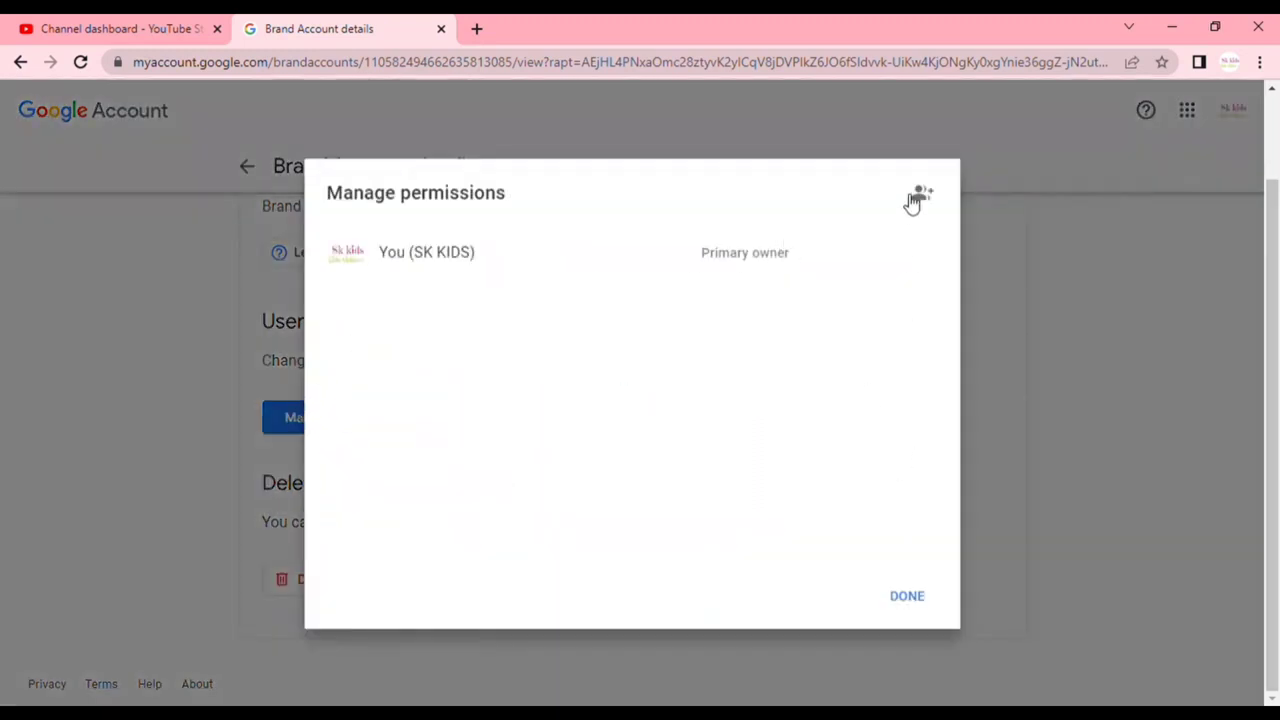
Invite the same user by e-mail address to the 10M Brand Account as Owner and close its permissions.
click(912, 200)
key(ctrl+v)
click(628, 448)
click(478, 434)
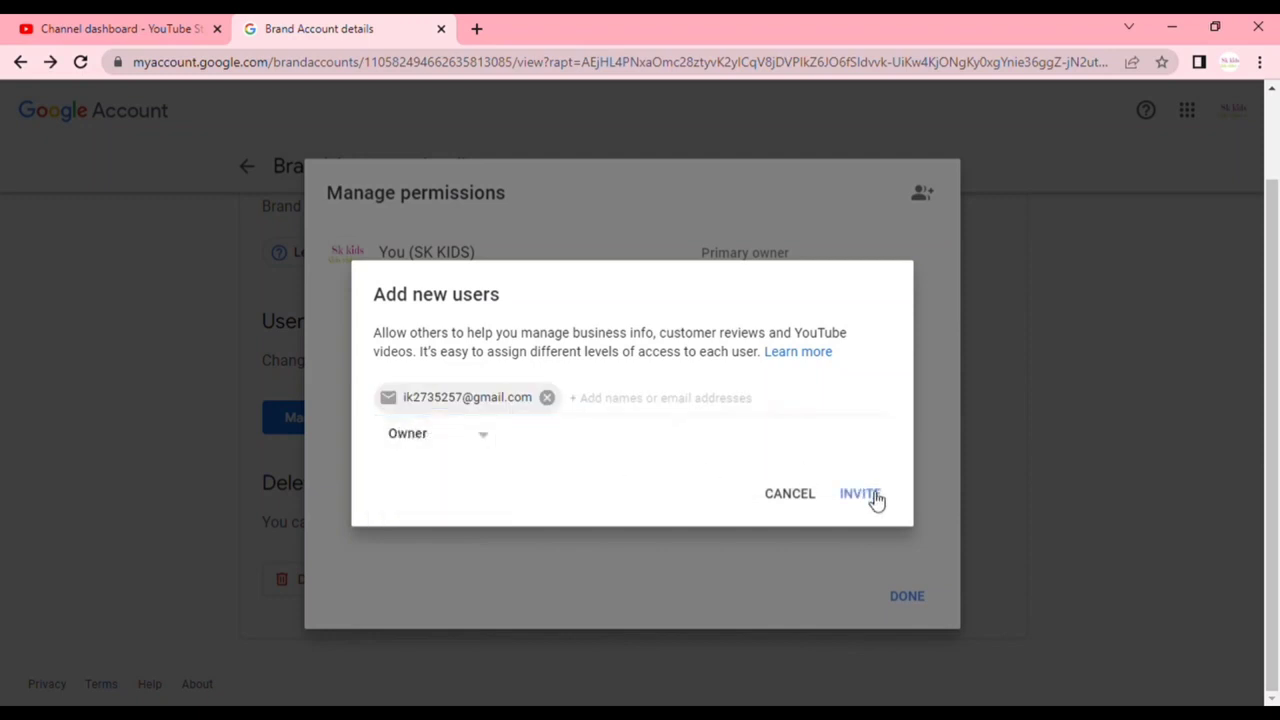
click(872, 498)
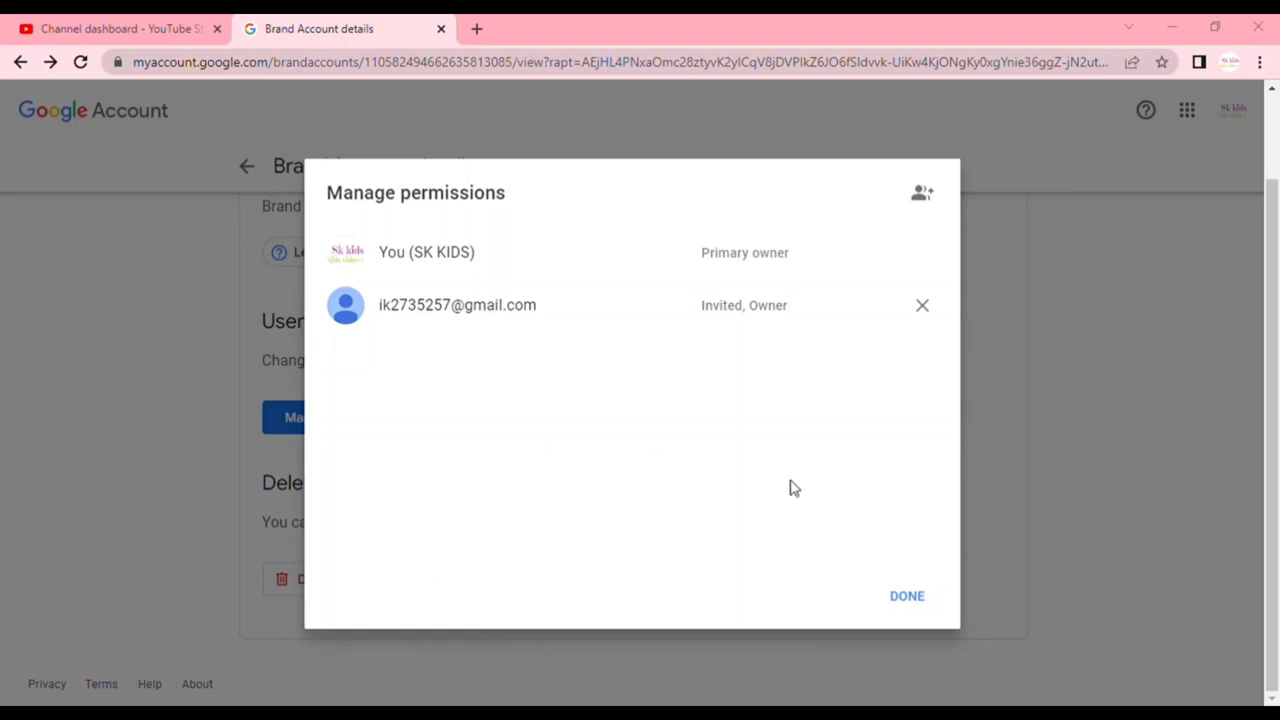
click(912, 594)
click(907, 600)
Go back through the Brand Accounts list to the Google Dashboard.
click(247, 166)
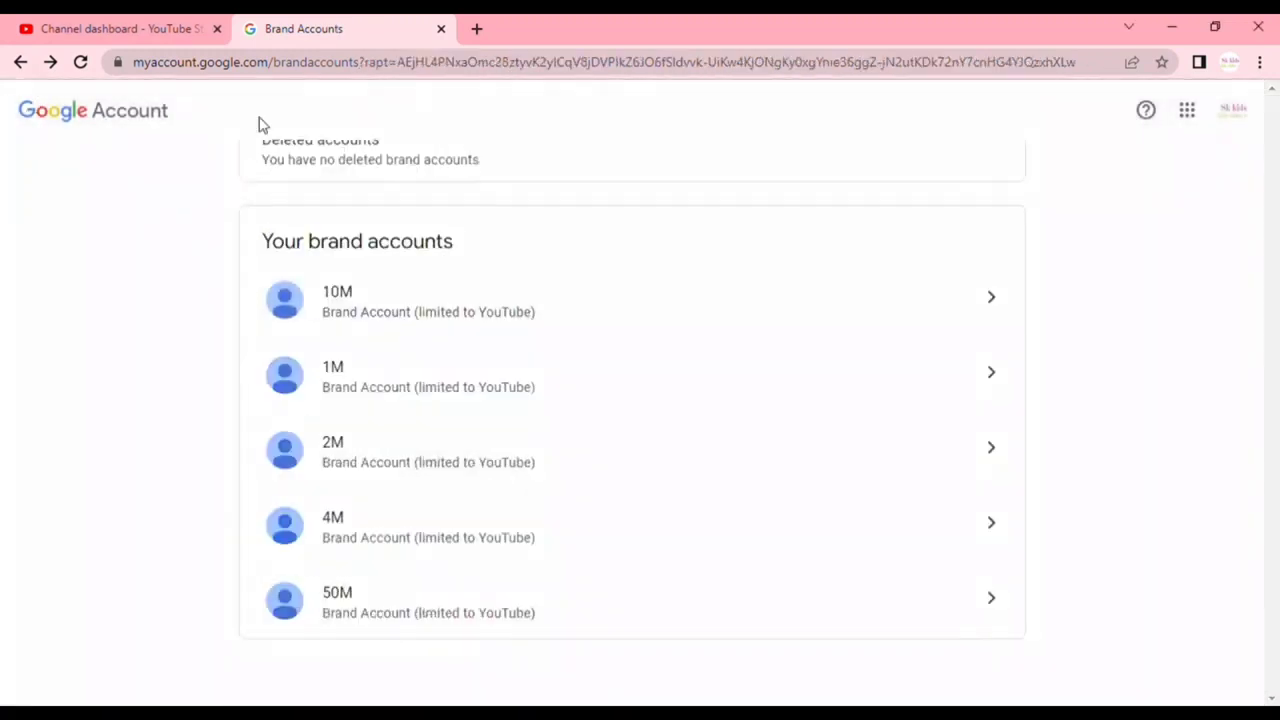
scroll(463, 300, up, 3)
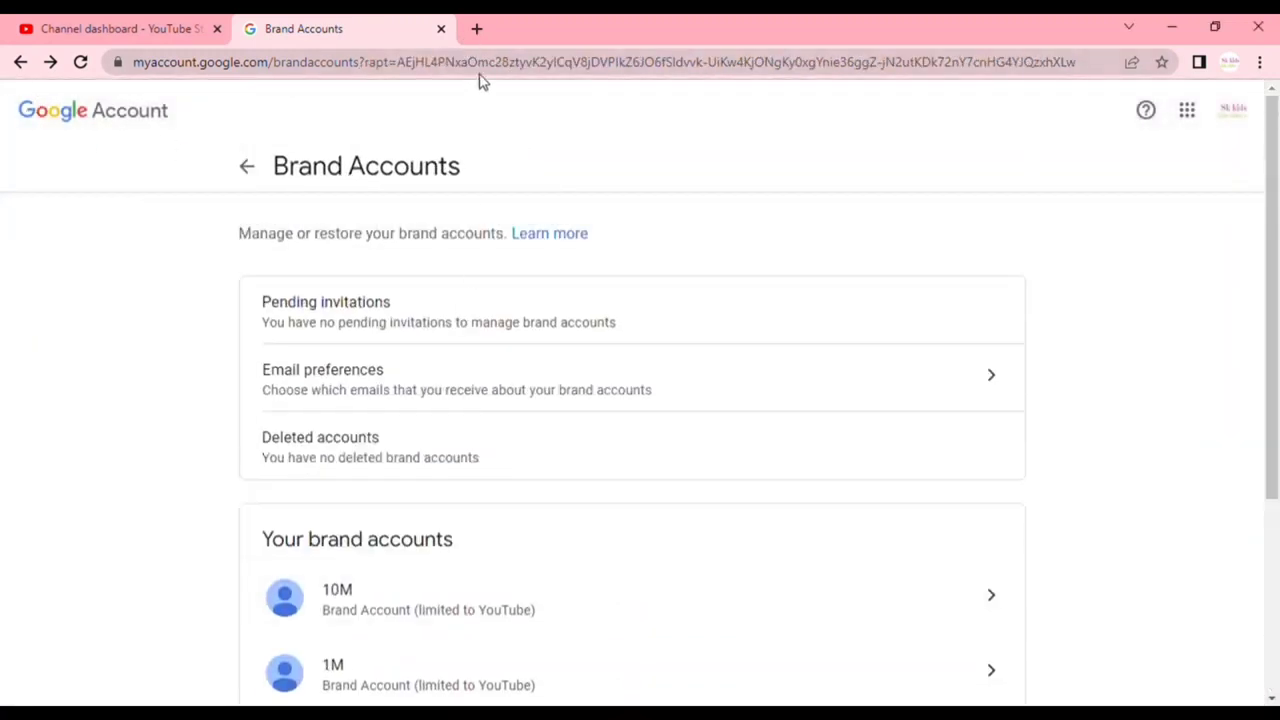
click(247, 166)
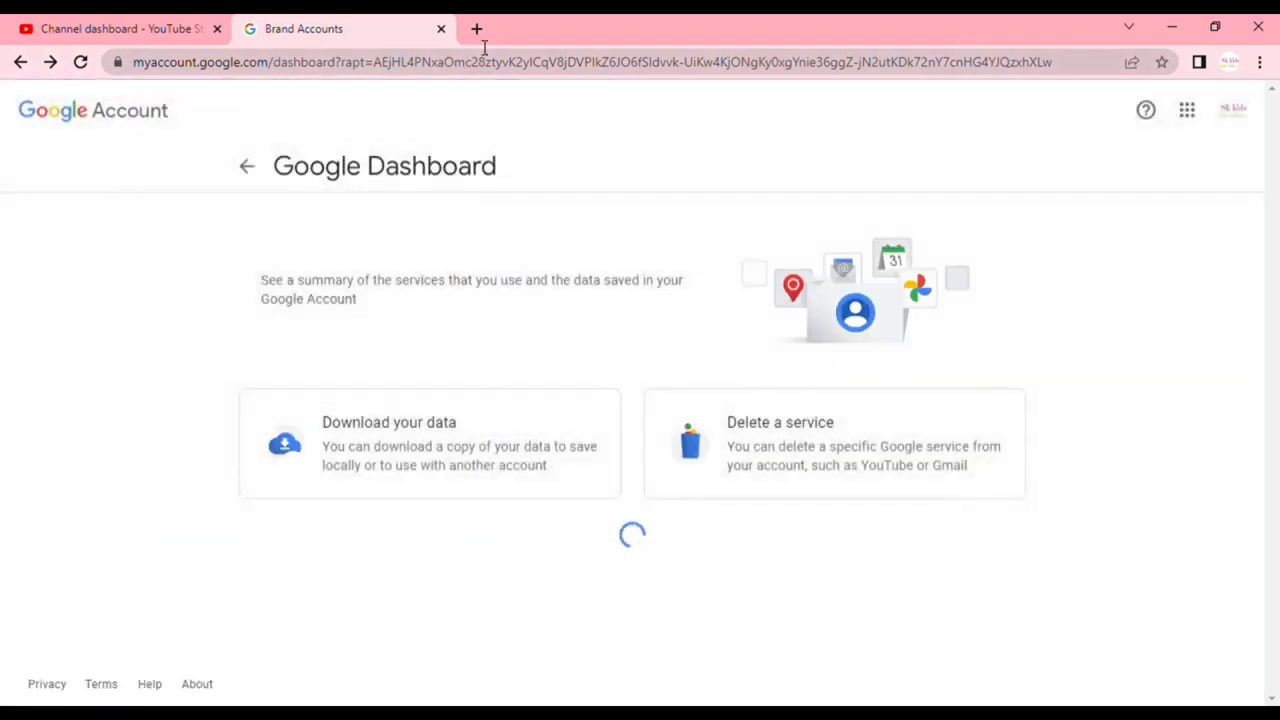
Close the extra browser tabs and the channel settings to return to the 2M channel dashboard in YouTube Studio.
click(476, 29)
click(536, 470)
click(417, 43)
click(460, 32)
click(441, 30)
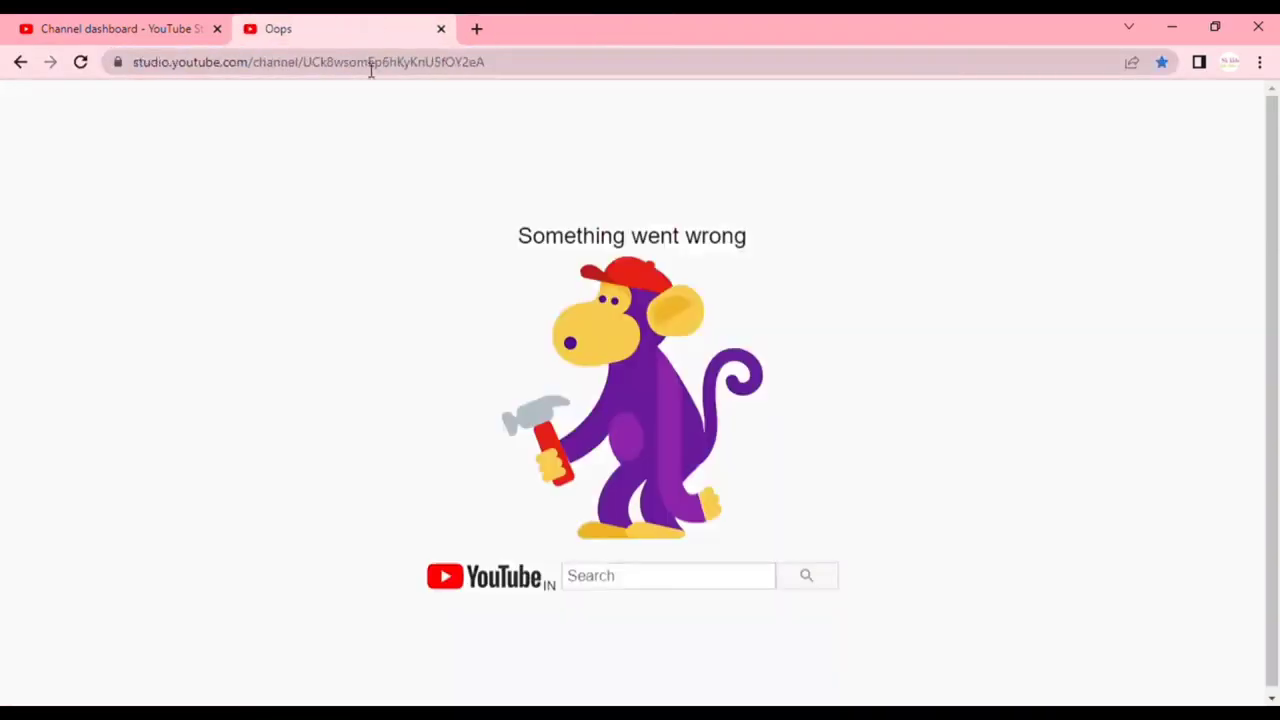
click(441, 30)
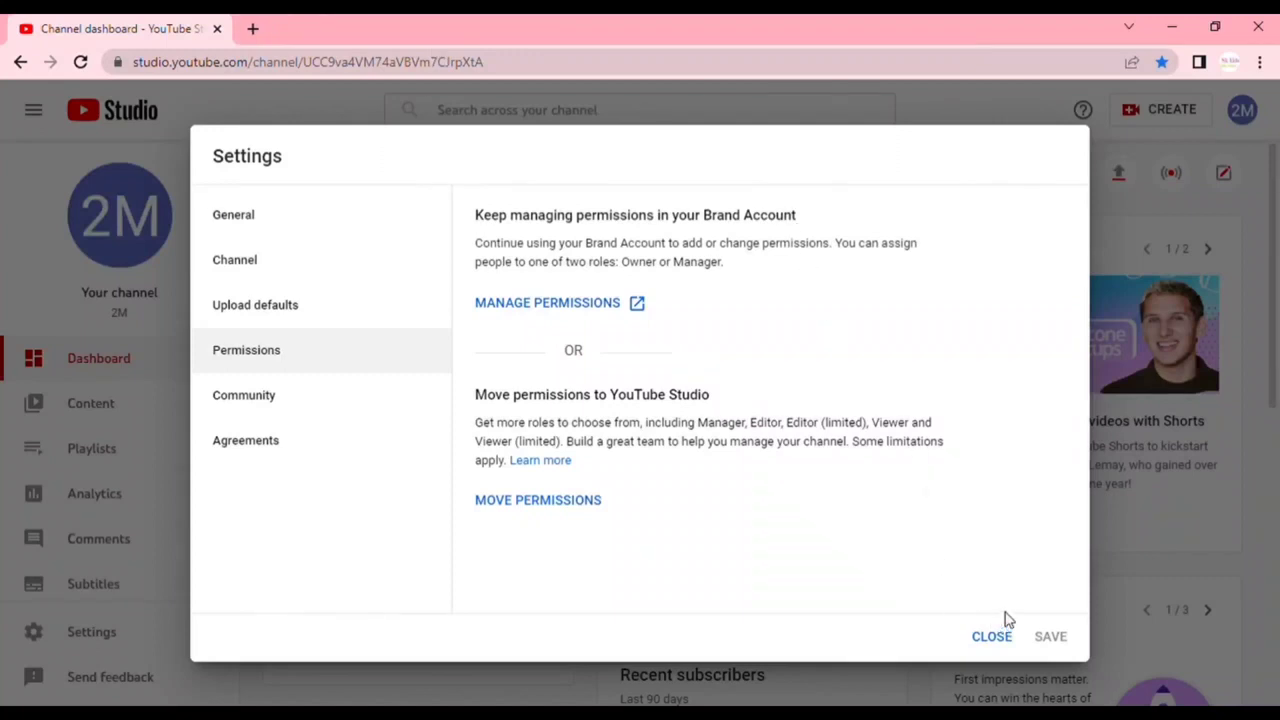
click(1004, 640)
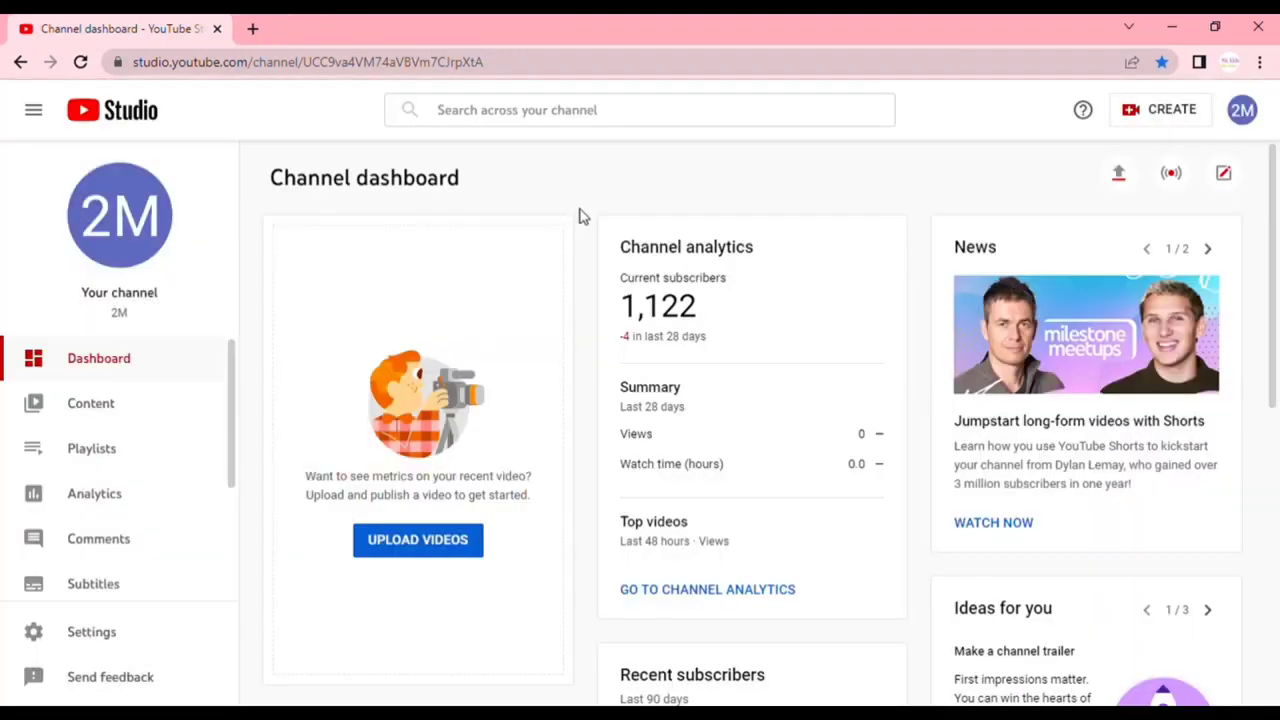
Reload the 2M channel dashboard and examine the channel's content list and analytics summary.
click(80, 62)
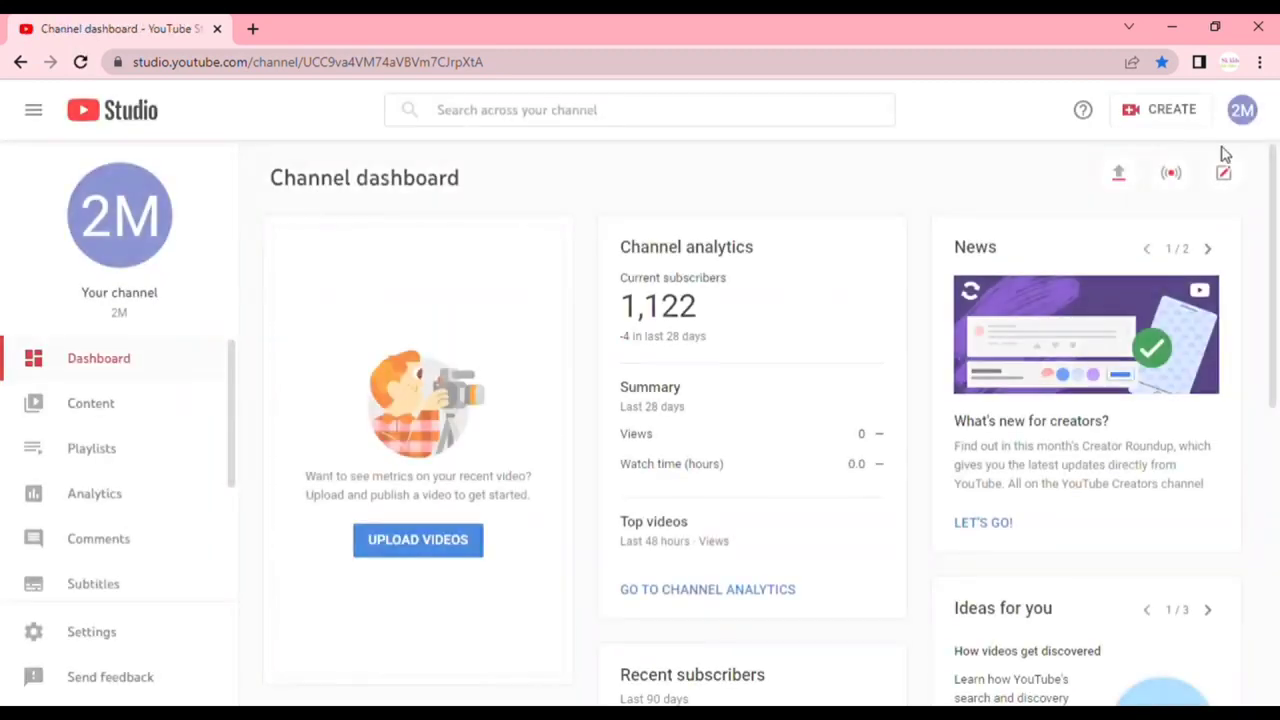
click(80, 412)
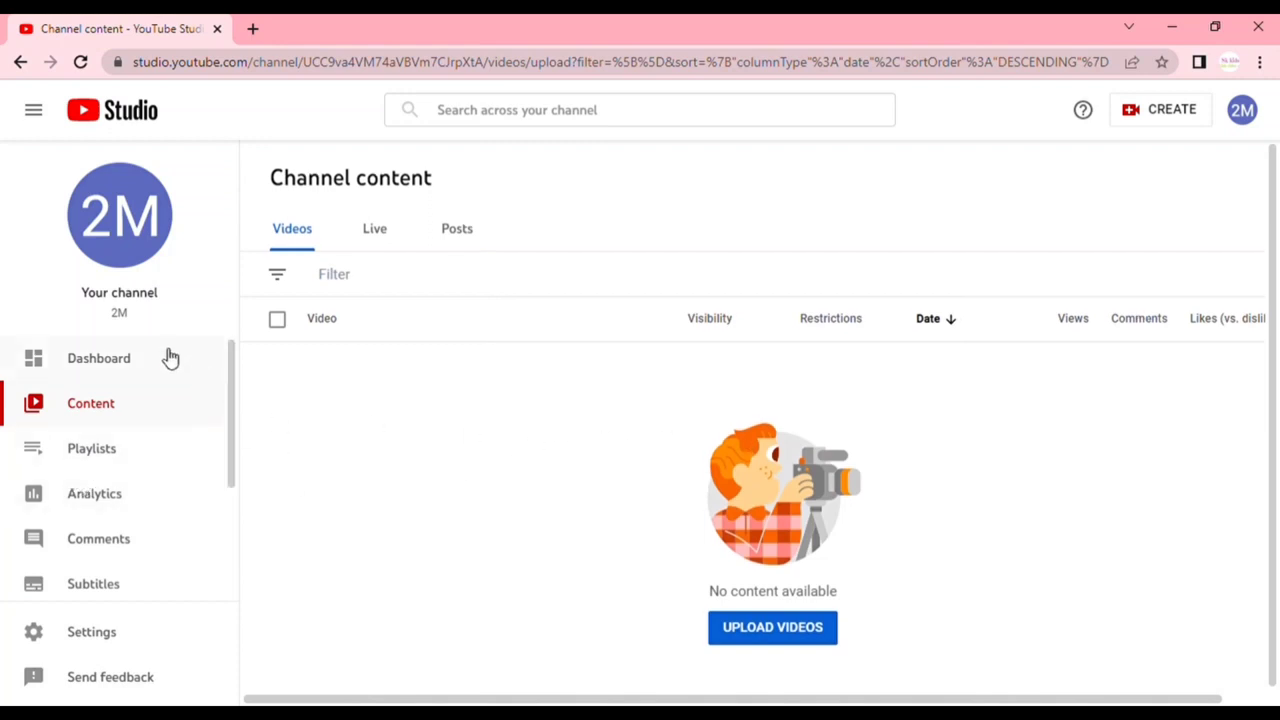
click(130, 356)
double_click(736, 322)
click(806, 320)
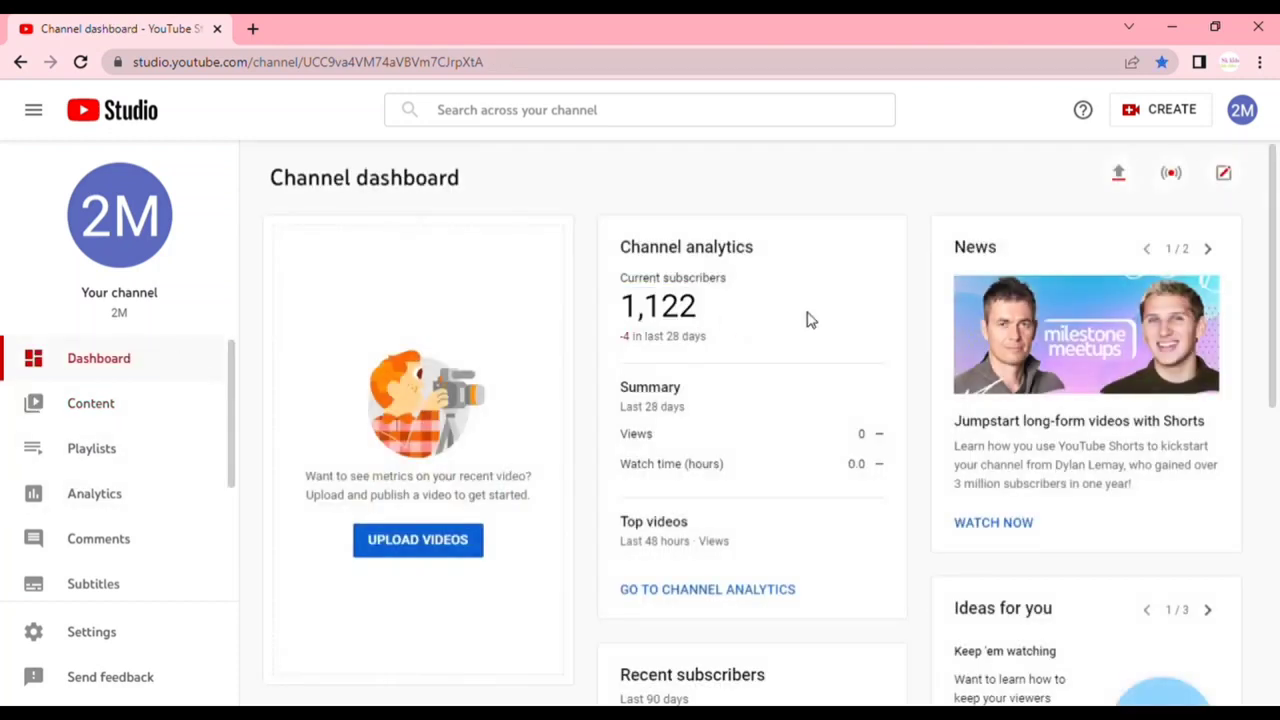